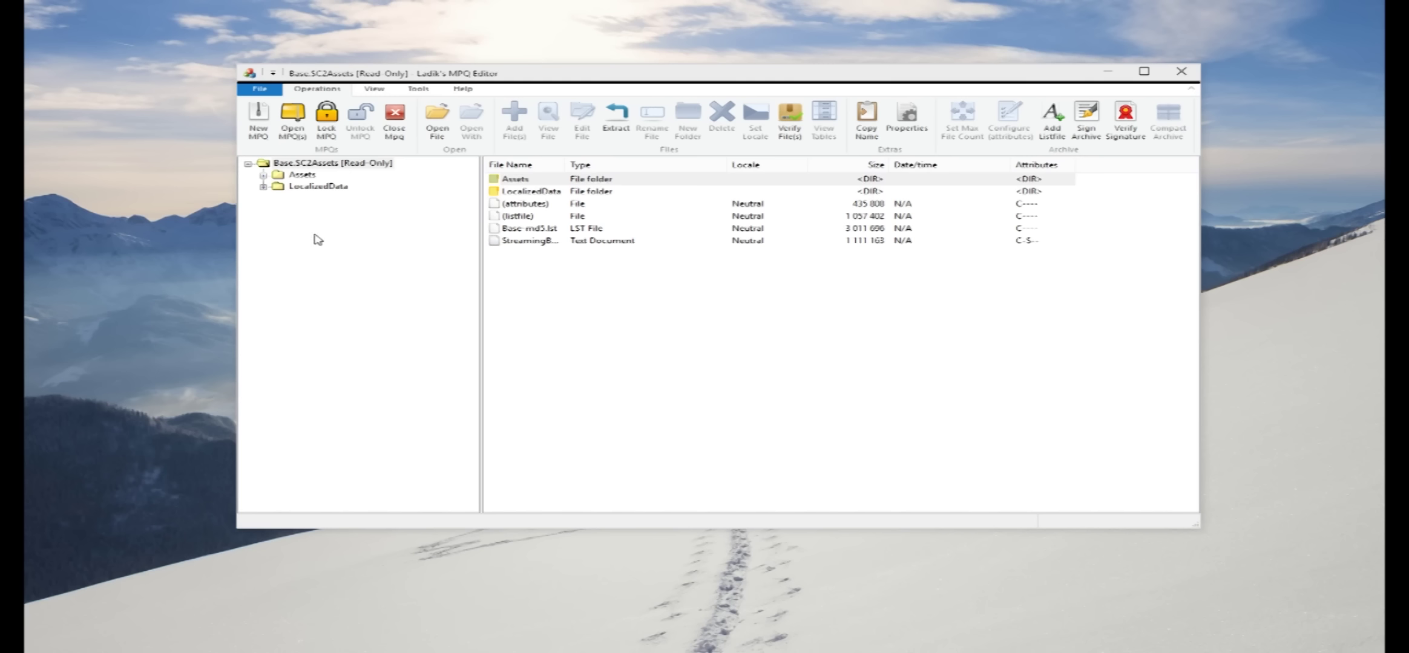
# - Locate the Probe folder under Assets, Units, Protoss in the Base.SC2Assets archive
pyautogui.click(263, 187)
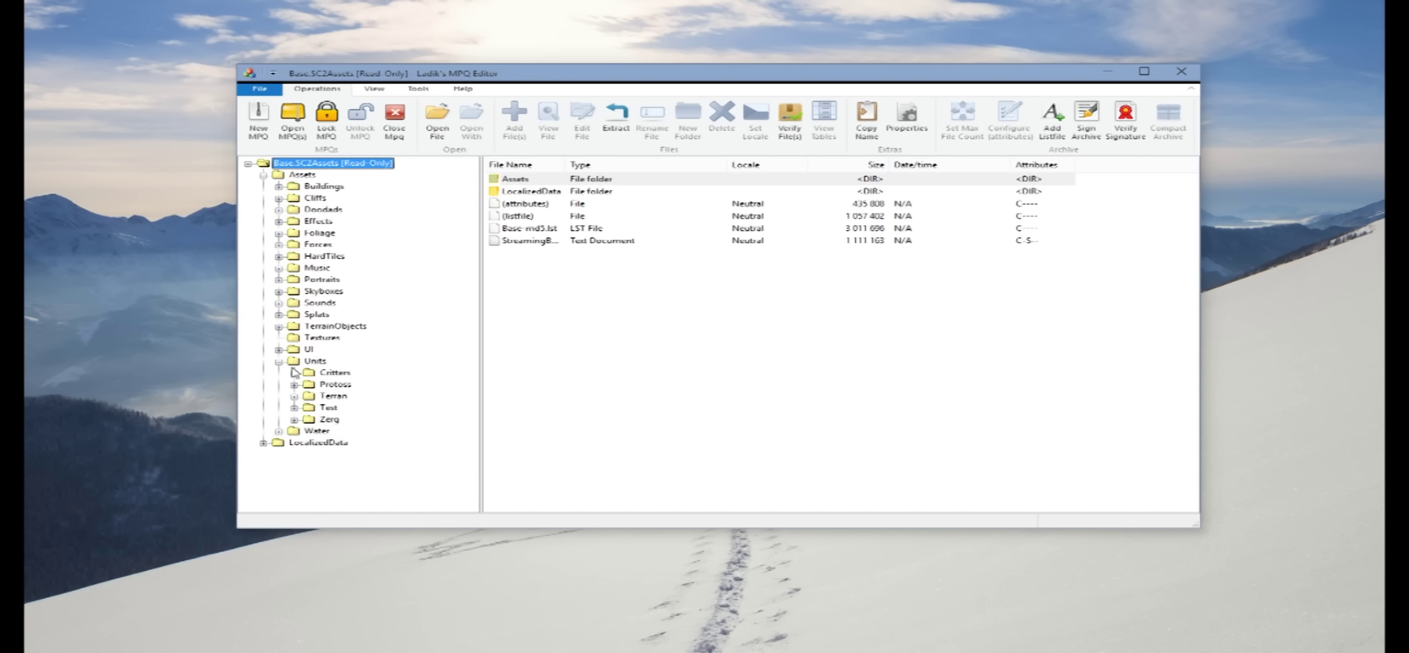
pyautogui.click(294, 384)
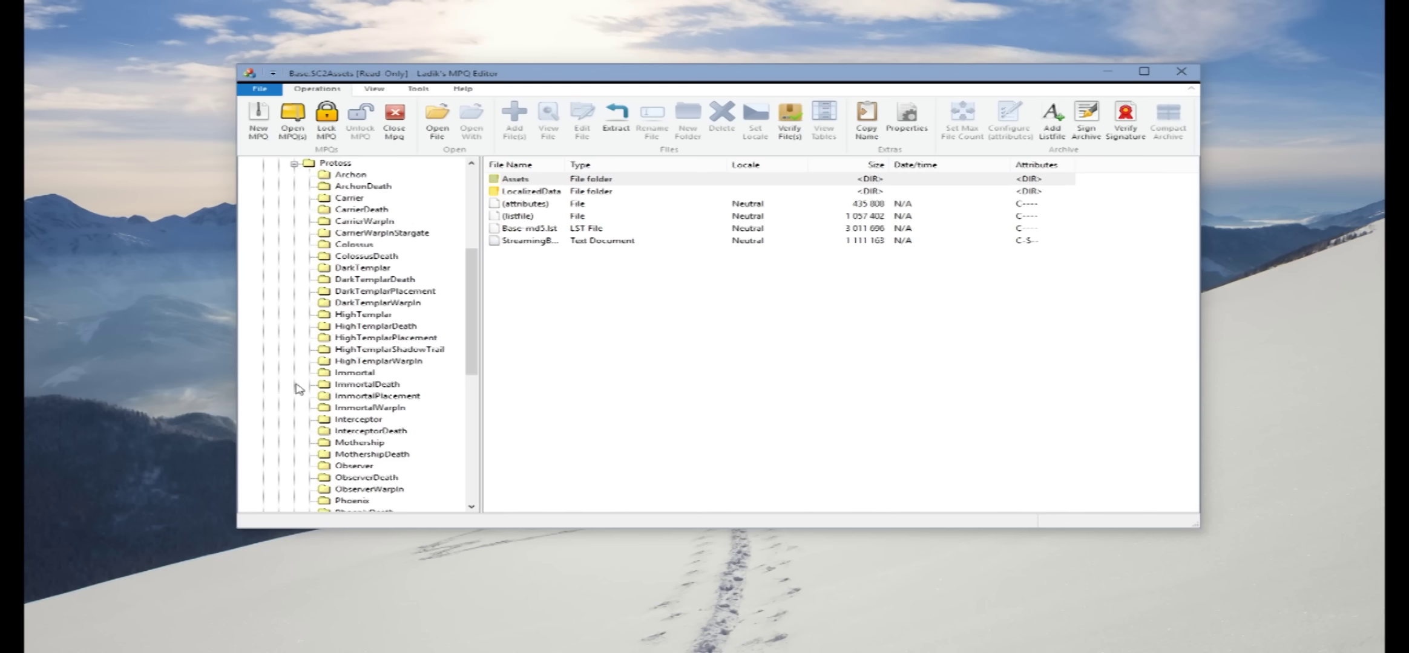
pyautogui.scroll(-15, 372, 342)
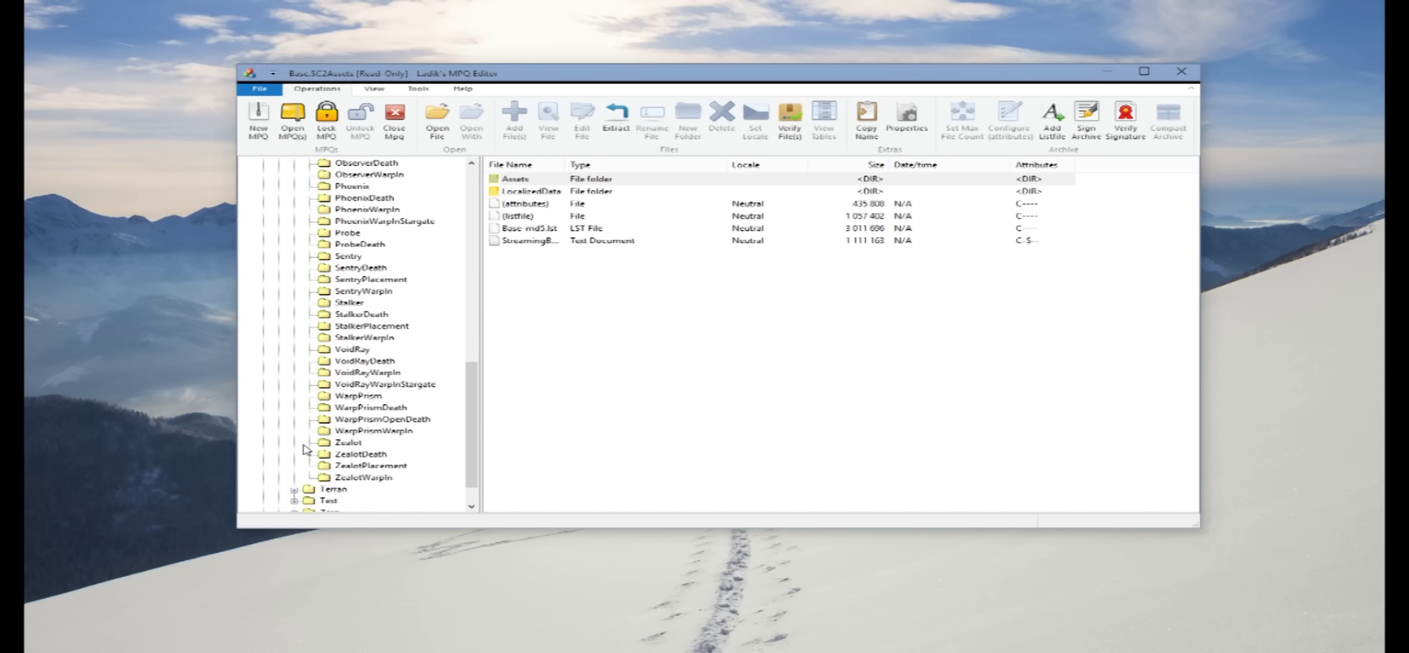
pyautogui.scroll(3, 352, 363)
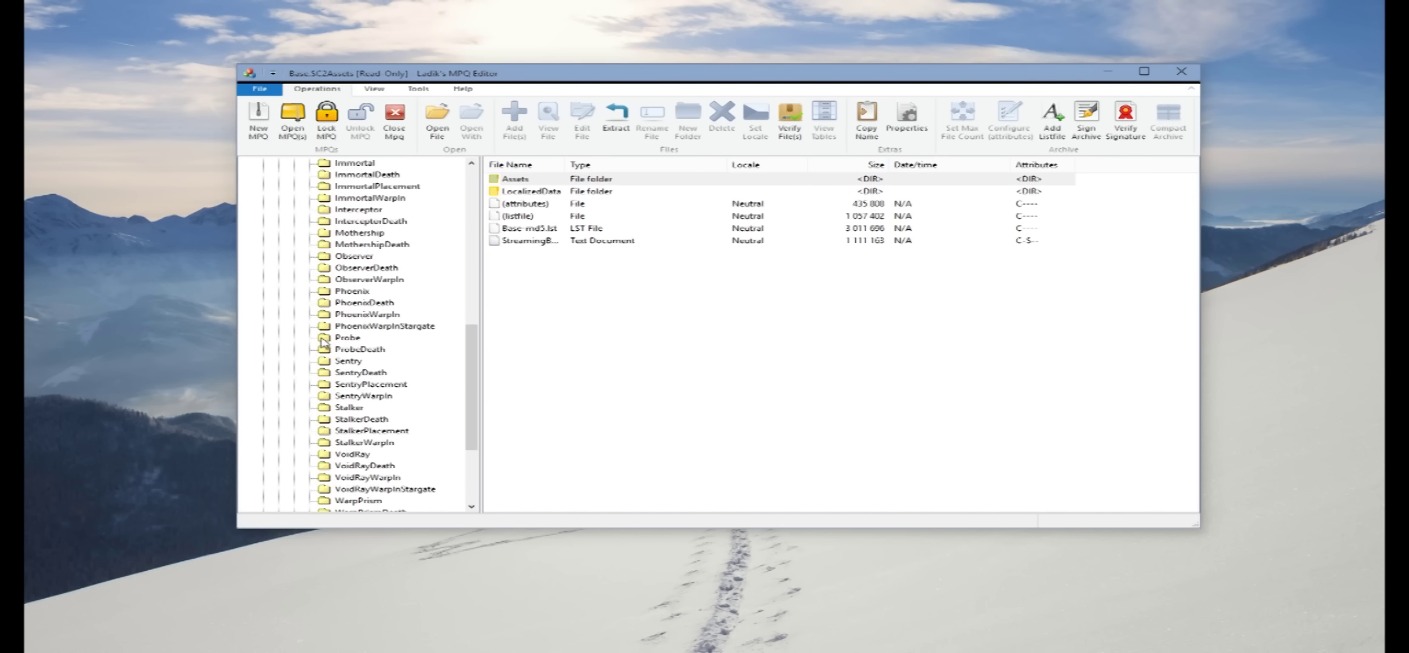
# - Extract Probe.m3 from the archive, choosing the Desktop as the target directory
pyautogui.rightClick(535, 179)
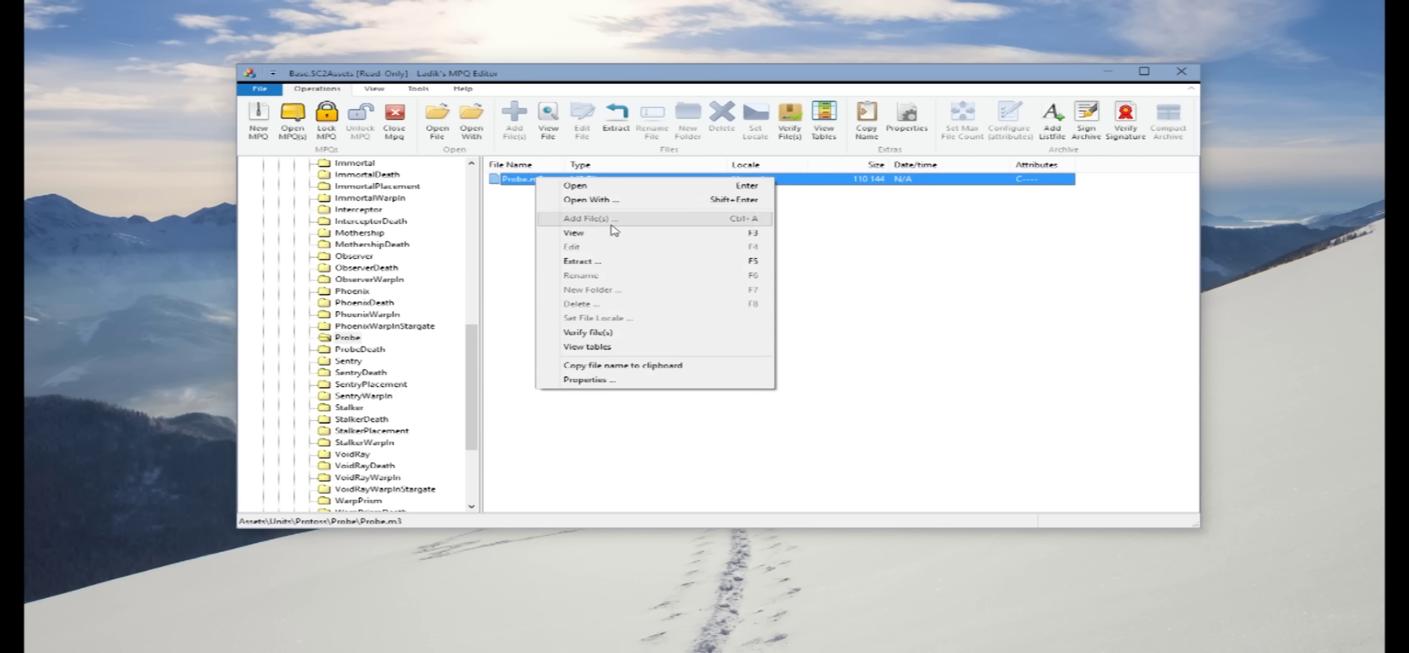
pyautogui.click(614, 267)
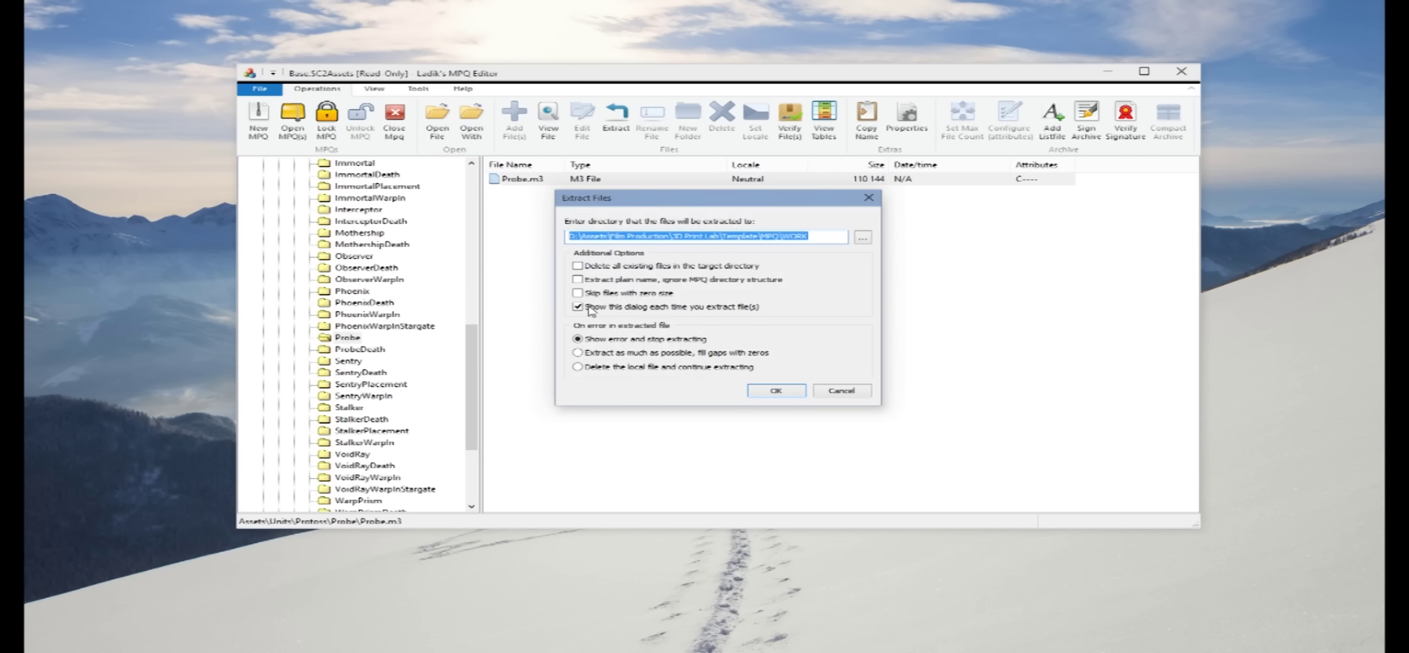
pyautogui.click(862, 239)
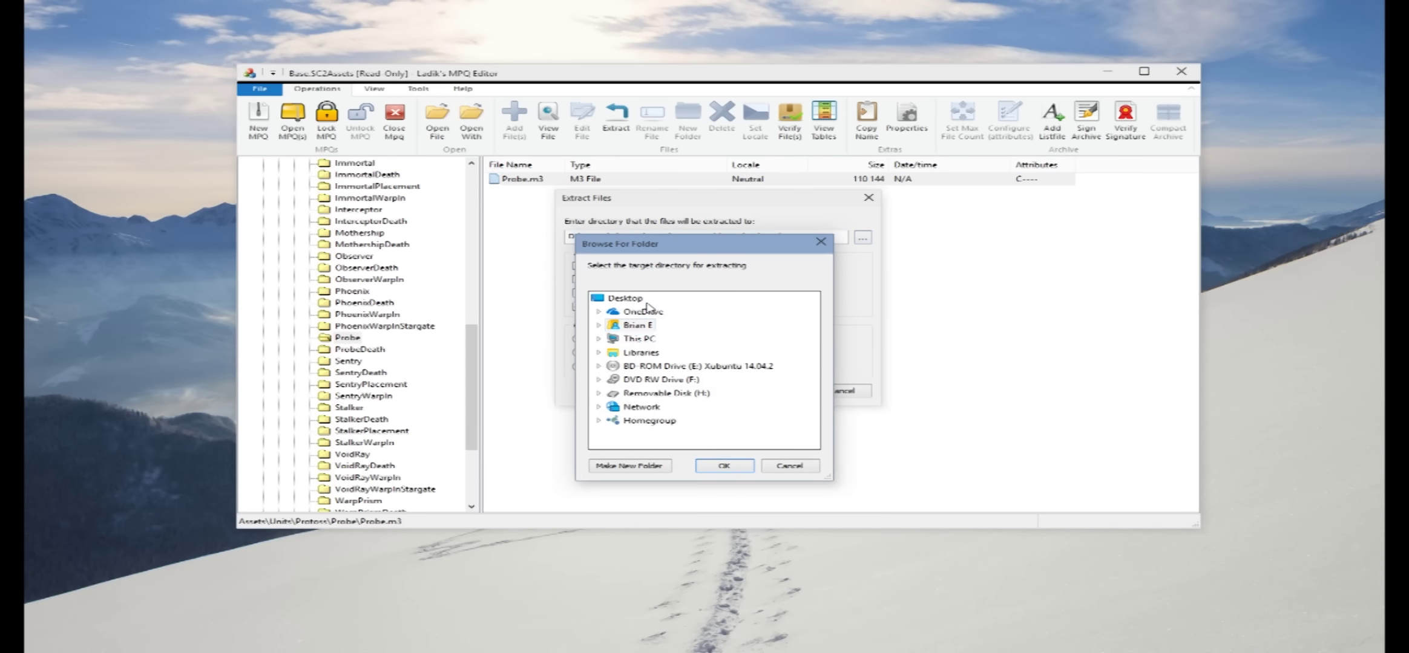
pyautogui.click(722, 466)
pyautogui.click(783, 392)
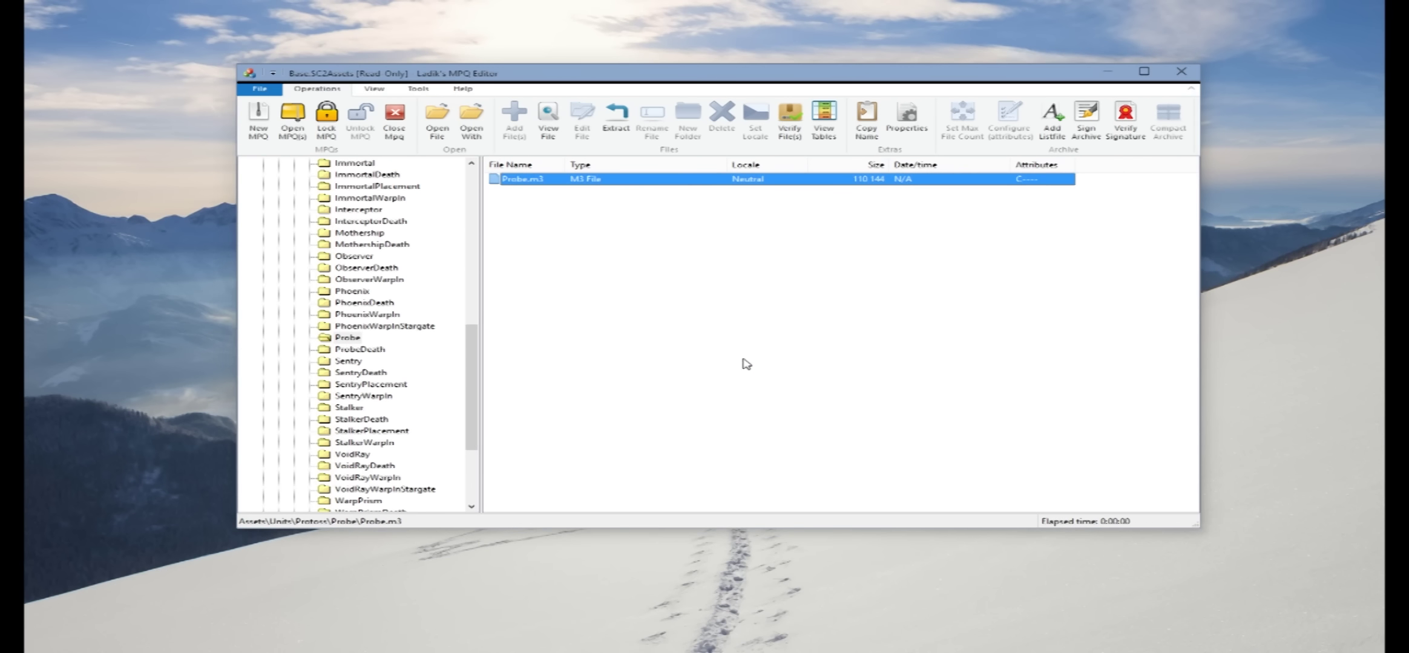
# - Switch to 3ds Max, run the m3_import_v0.35.ms script and show the M3 - Import settings
pyautogui.click(1143, 485)
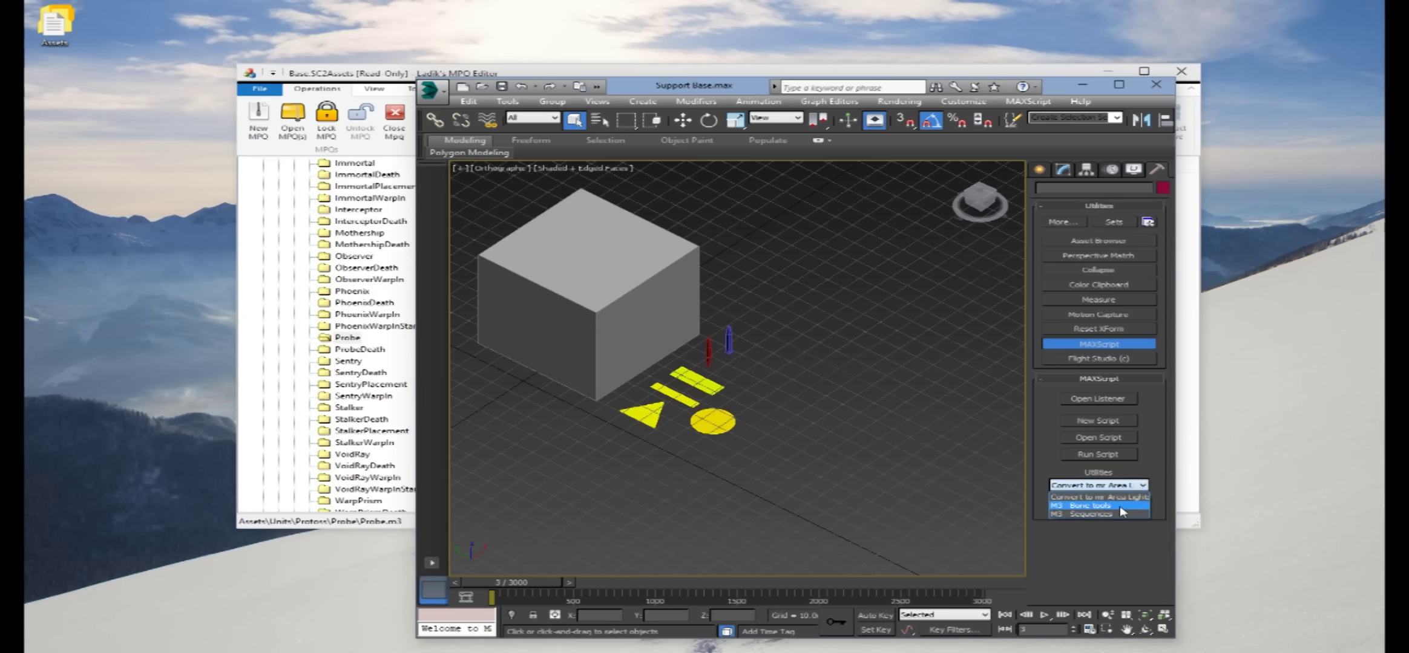
pyautogui.click(1125, 456)
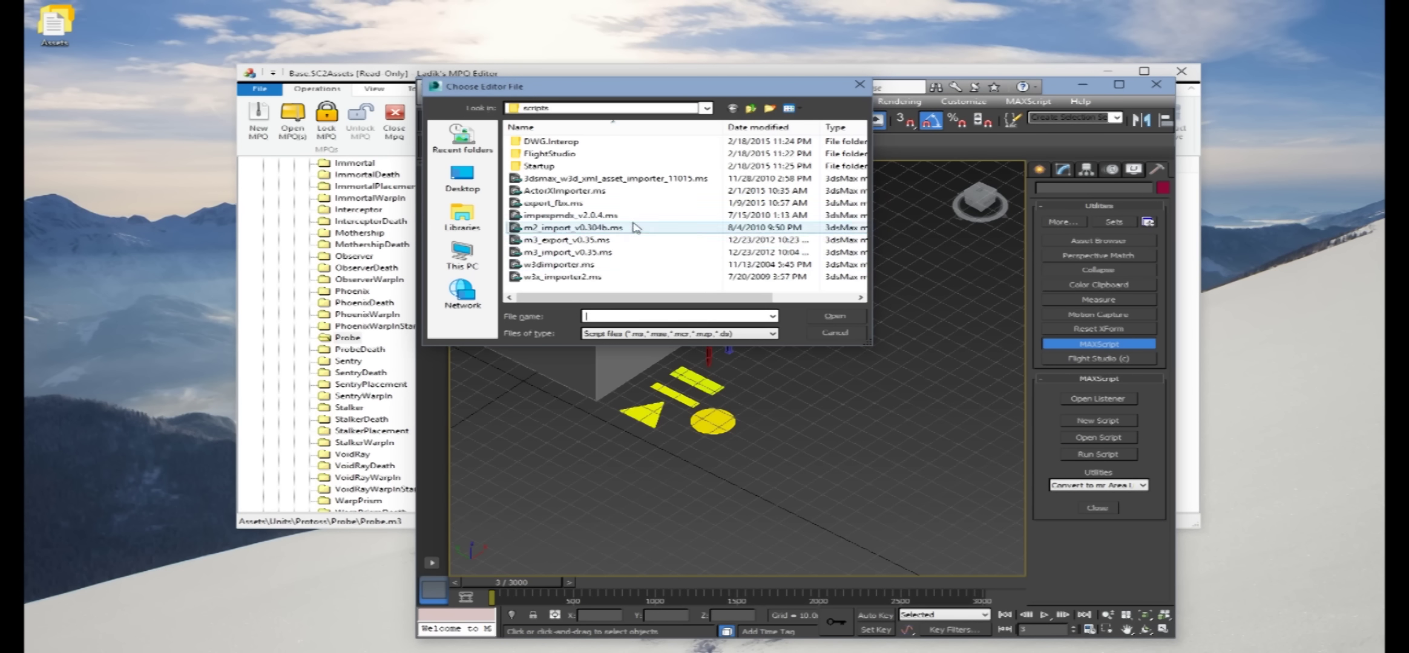
pyautogui.doubleClick(620, 258)
pyautogui.scroll(-3, 1106, 519)
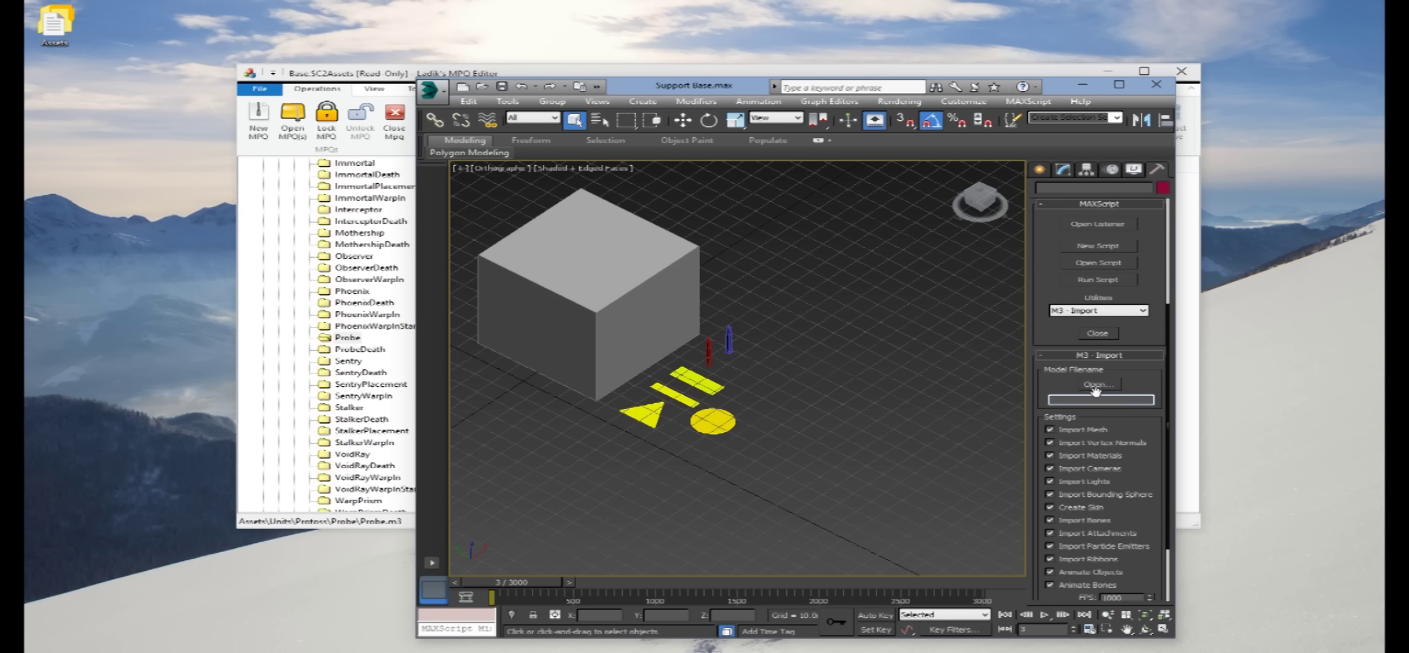
# - Load the Probe model from the extracted Protoss Probe folder and import it with all import settings enabled
pyautogui.click(1099, 385)
pyautogui.doubleClick(723, 294)
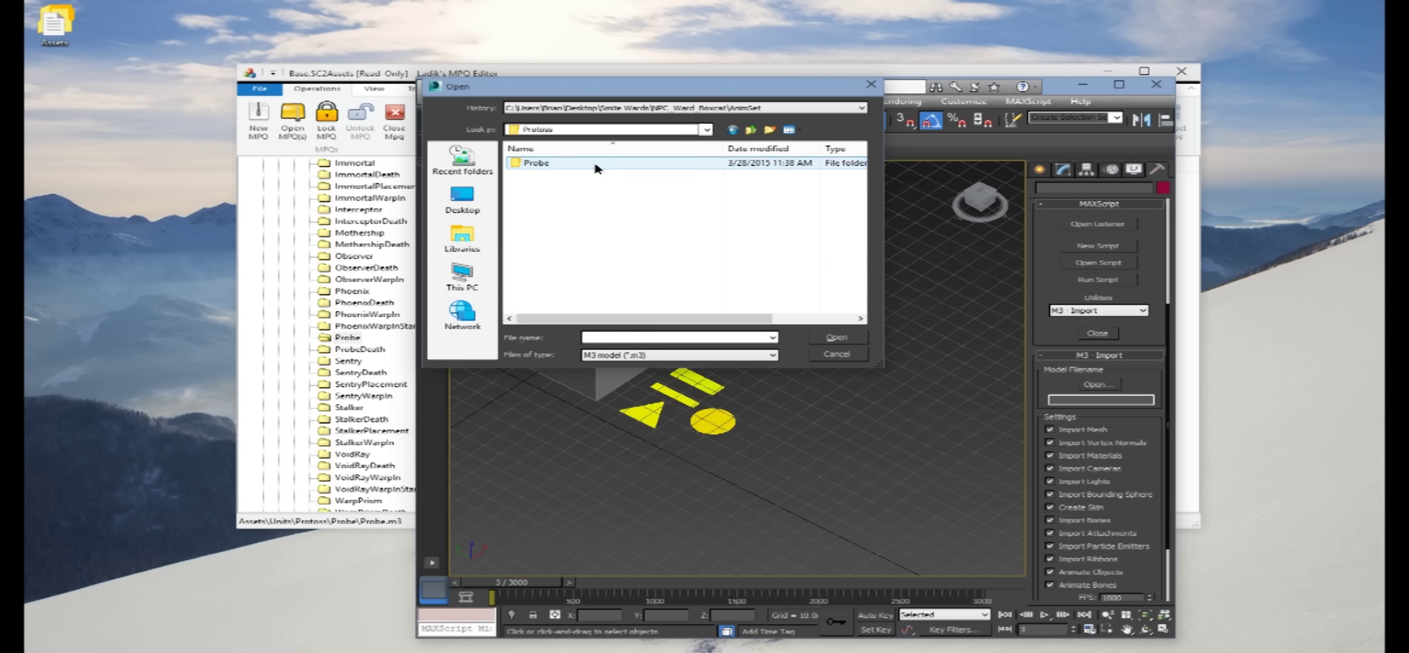
pyautogui.doubleClick(598, 167)
pyautogui.doubleClick(597, 163)
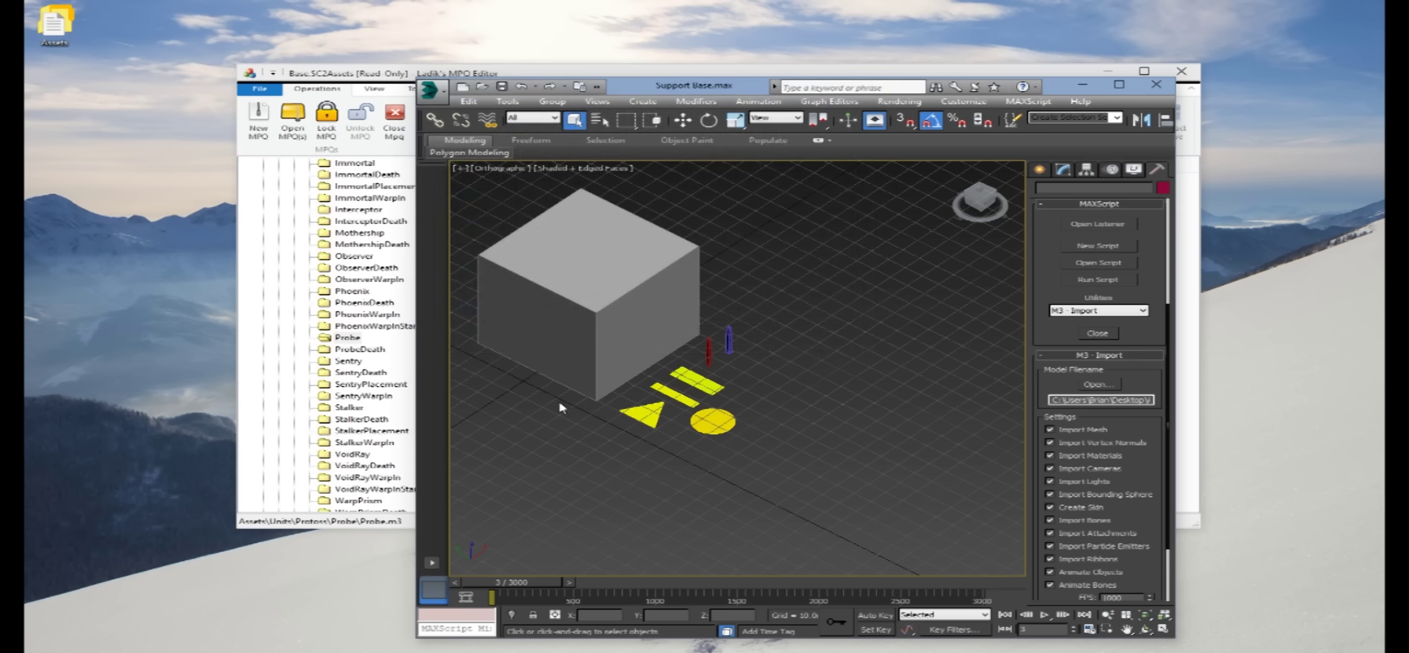
pyautogui.scroll(-3, 1106, 521)
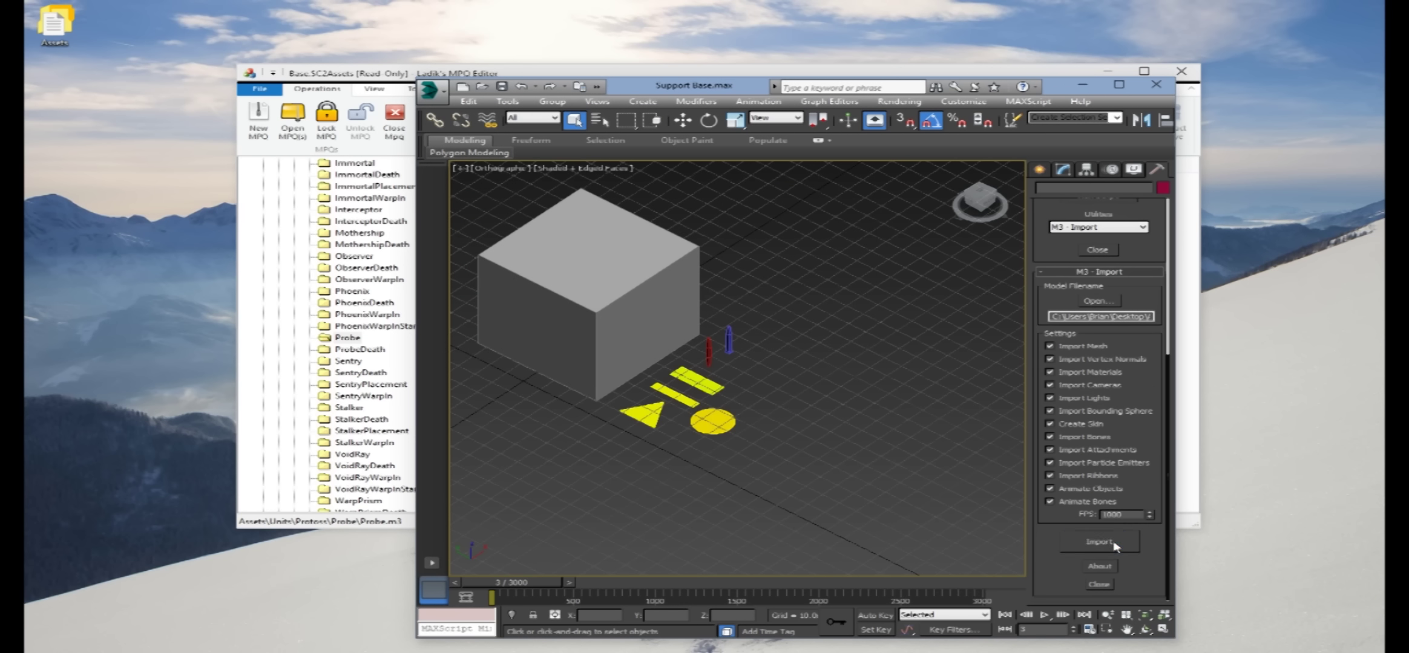
pyautogui.click(1107, 550)
pyautogui.press('Return')
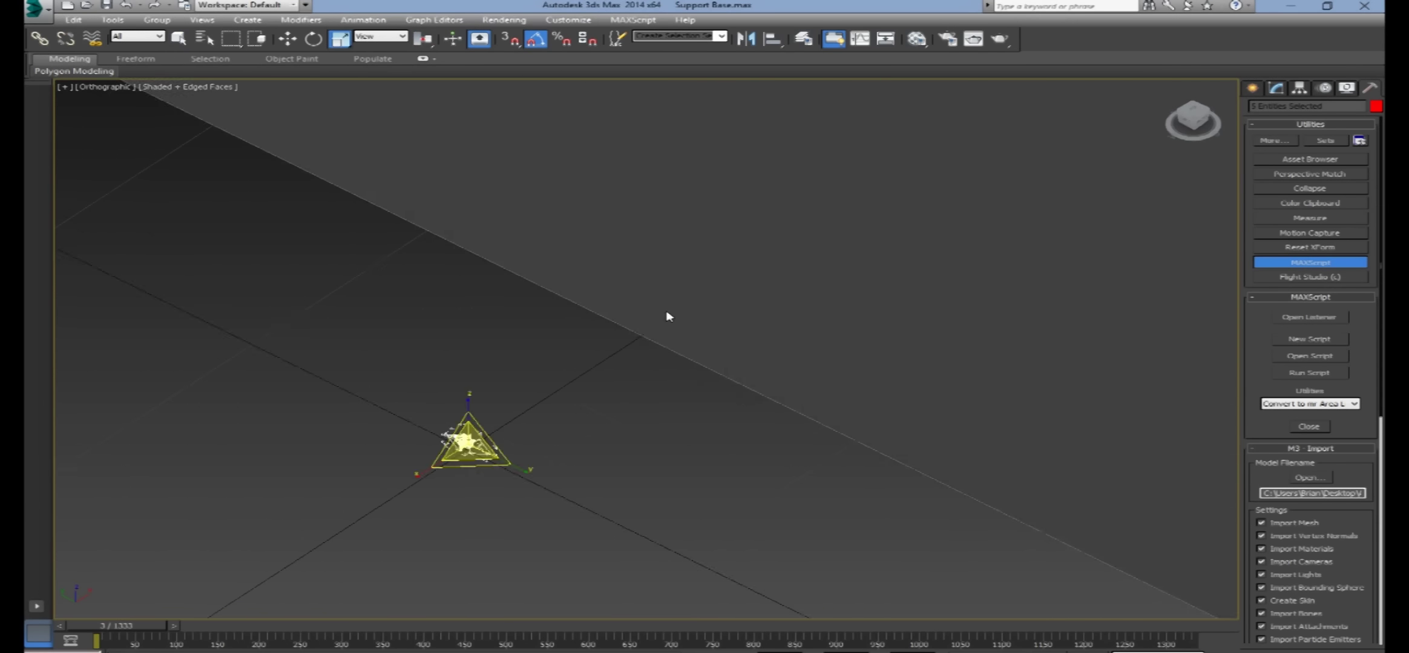
# - Select the imported Probe mesh and scale it relative to the reference cube in the scene
pyautogui.scroll(5, 667, 316)
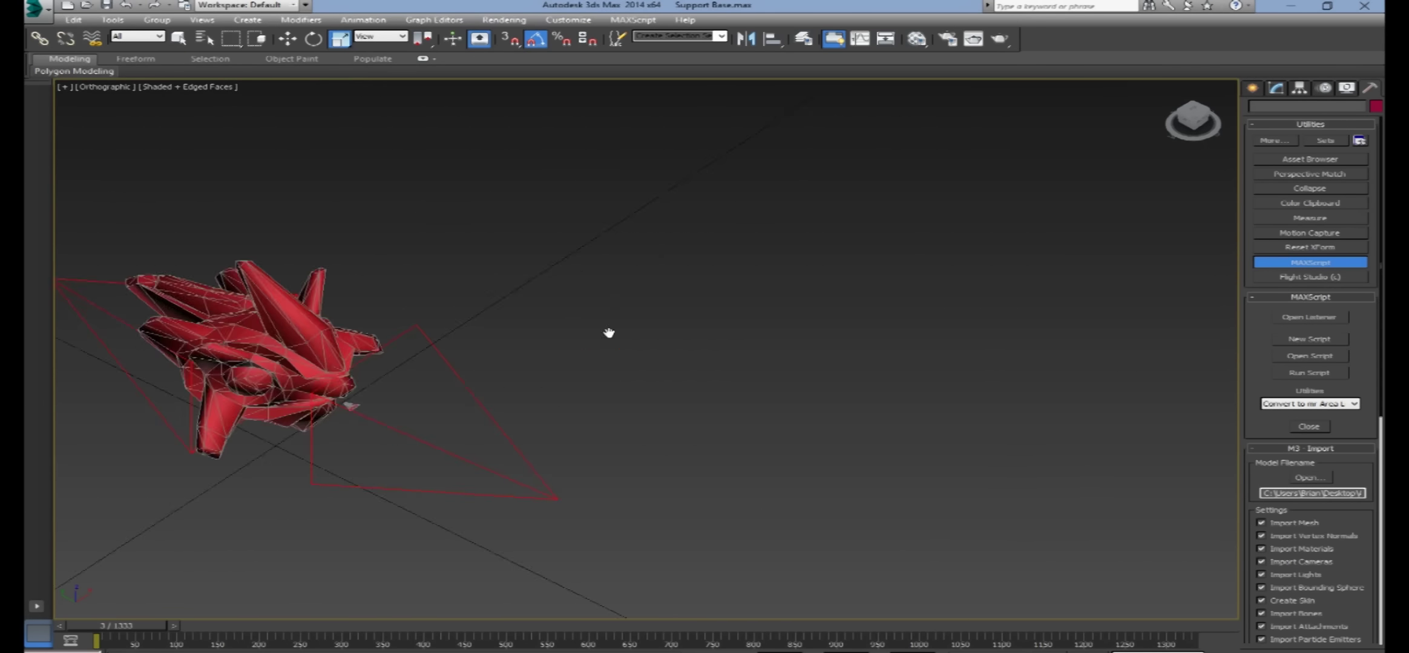
pyautogui.press('w')
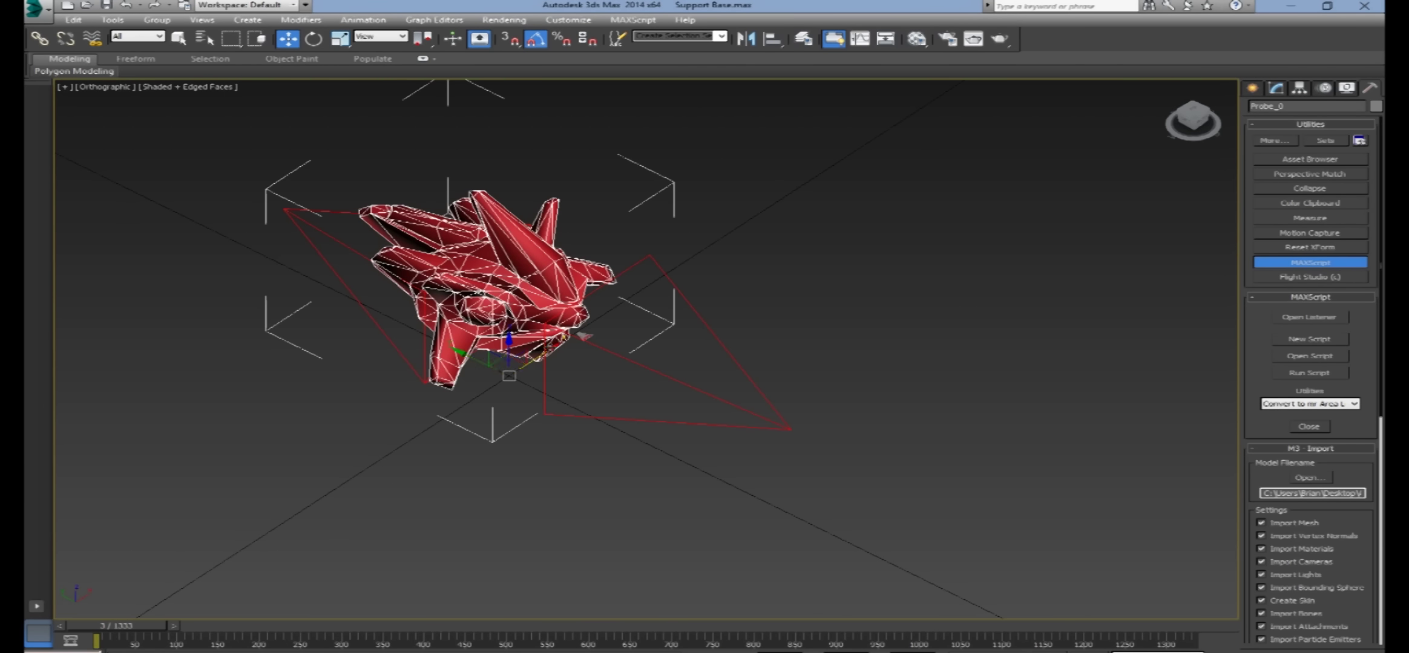
pyautogui.keyDown('alt'); pyautogui.moveTo(582, 335); pyautogui.dragTo(427, 323, button='middle'); pyautogui.keyUp('alt')
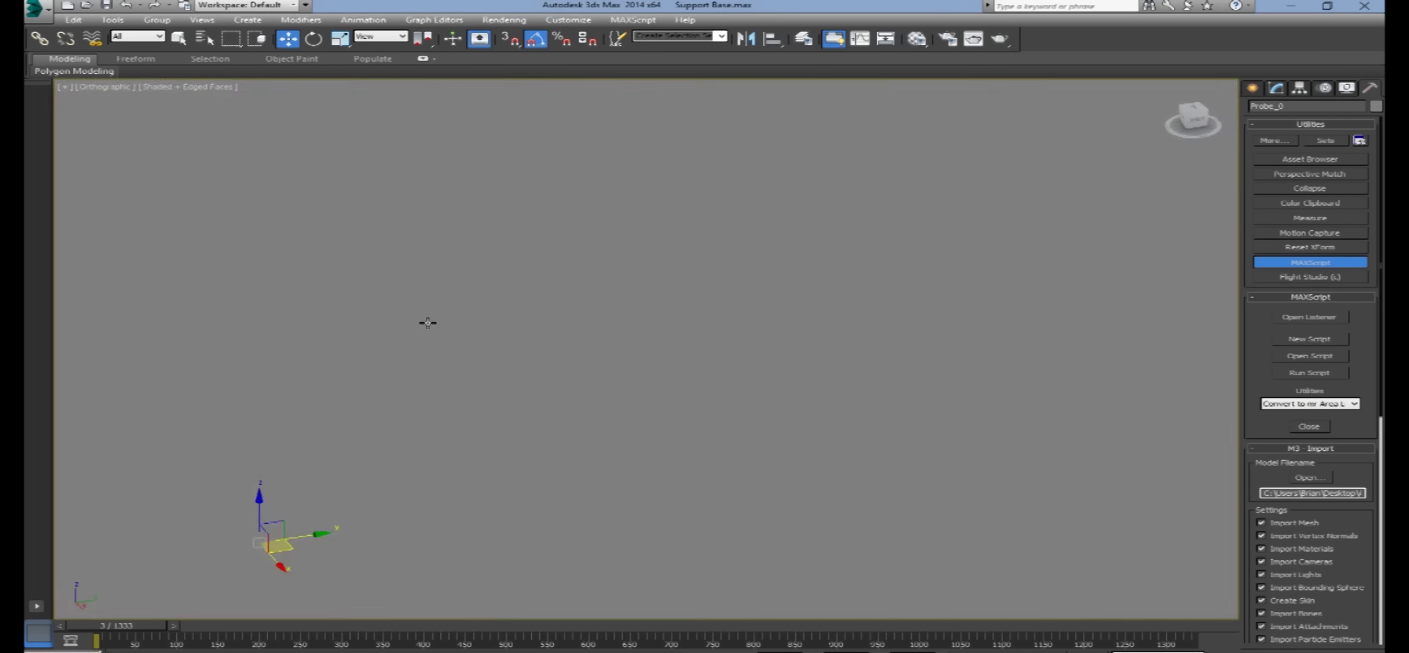
pyautogui.scroll(-5, 427, 323)
pyautogui.scroll(5, 682, 405)
pyautogui.press('r')
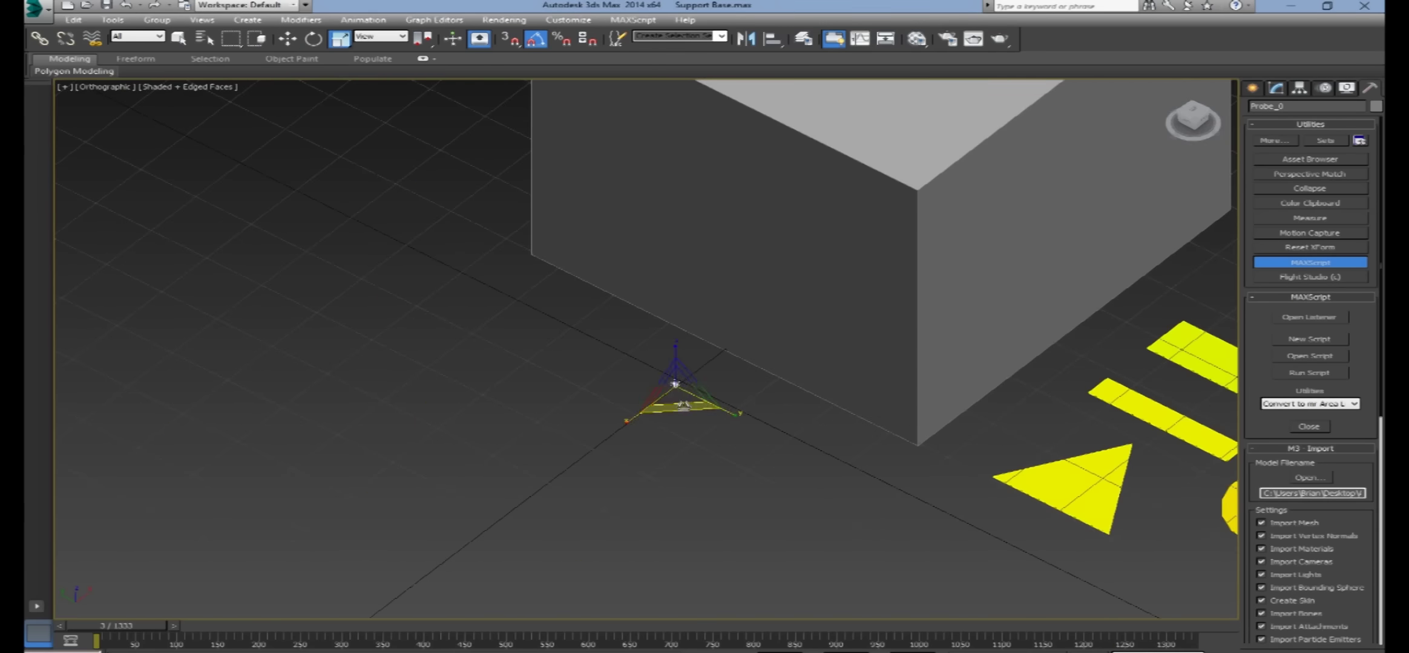
pyautogui.moveTo(683, 404); pyautogui.dragTo(805, 403)
pyautogui.press('w')
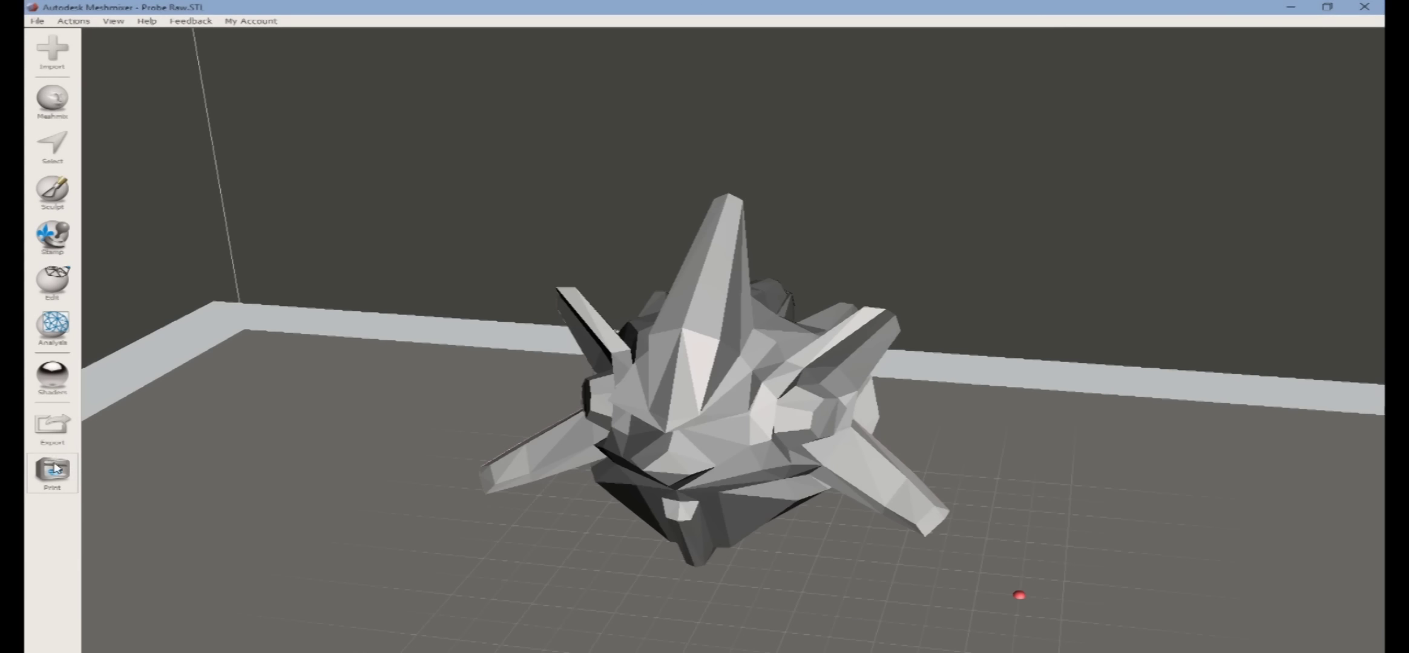
# - Switch to Meshmixer and start overhang analysis with support generation for the Probe Raw model
pyautogui.click(53, 469)
pyautogui.click(68, 21)
pyautogui.click(126, 110)
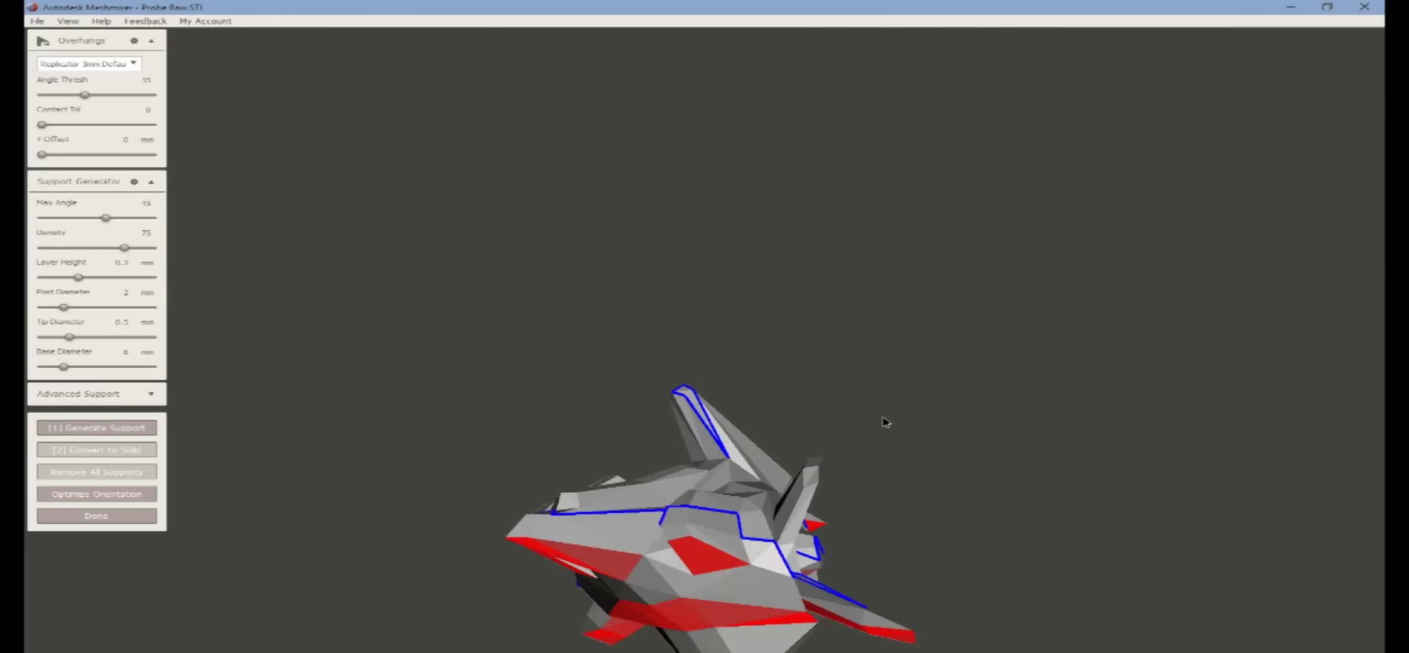
# - Add individual support pillars under the overhanging areas around the probe, checking it from several sides
pyautogui.click(749, 252)
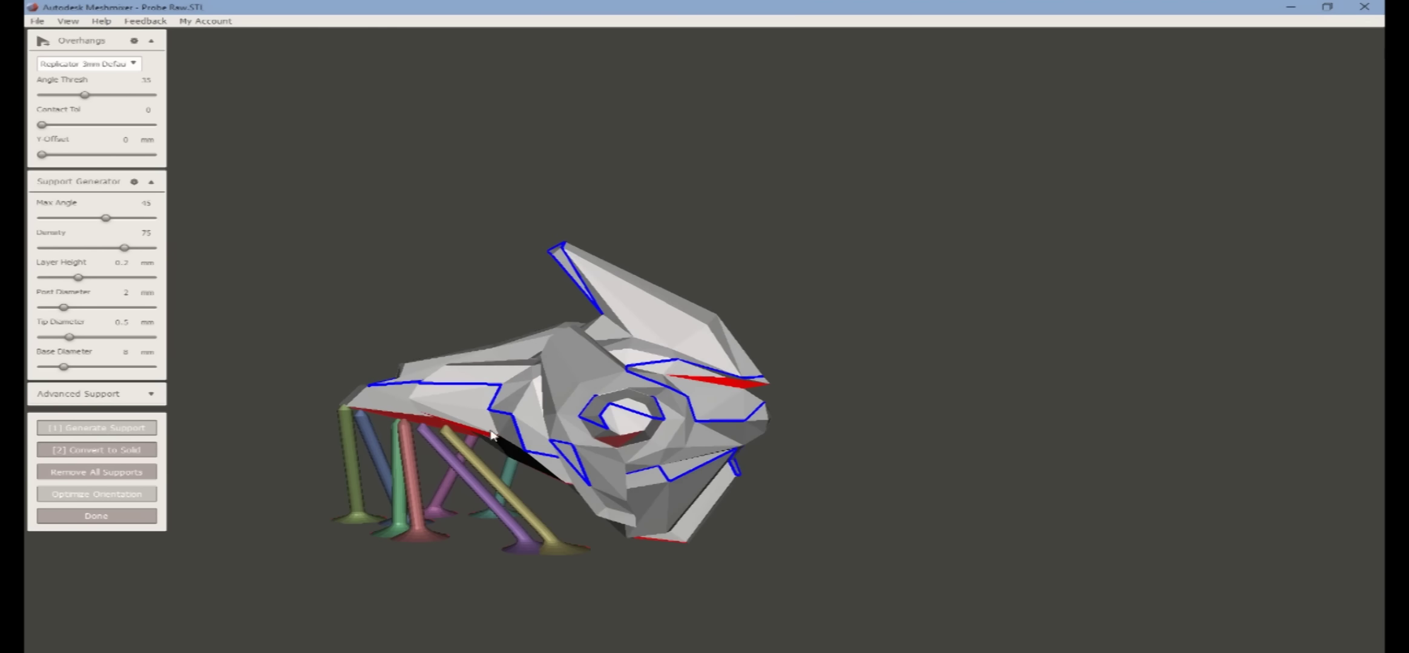
pyautogui.moveTo(491, 434); pyautogui.dragTo(646, 488, button='right')
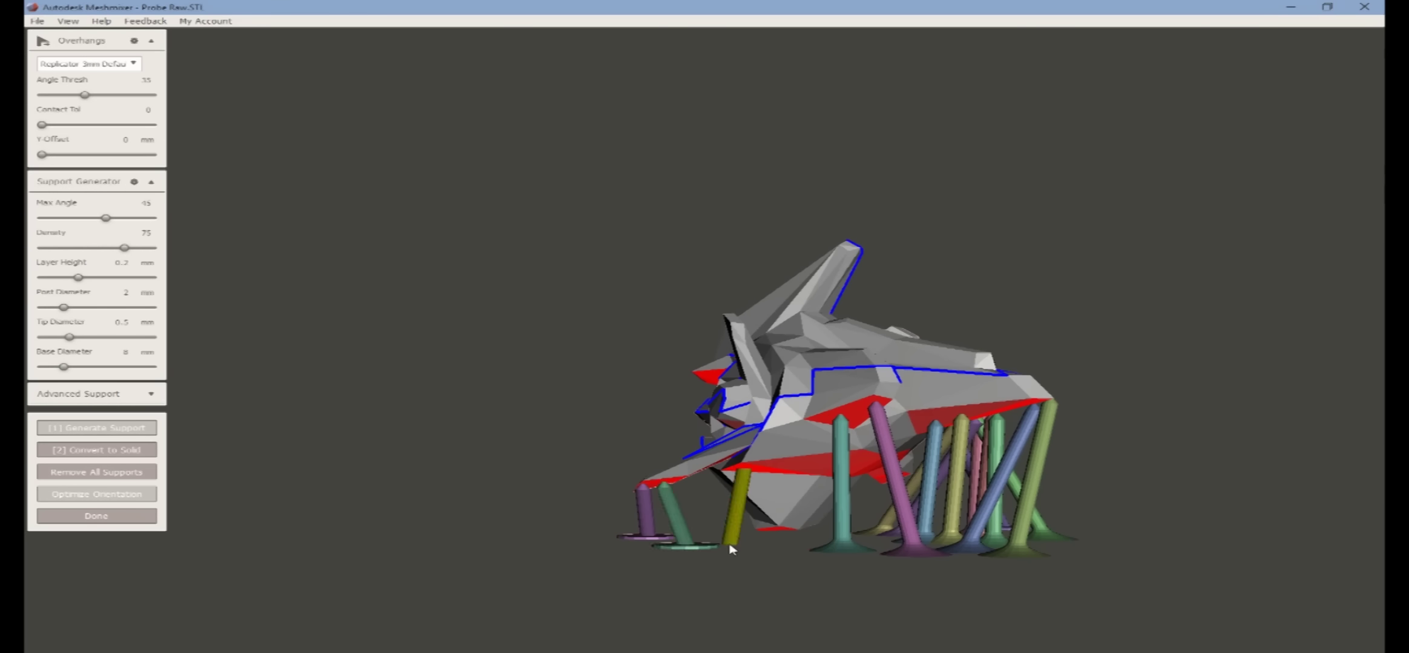
pyautogui.moveTo(830, 475); pyautogui.dragTo(596, 557, button='right')
pyautogui.moveTo(760, 512); pyautogui.dragTo(468, 507, button='right')
pyautogui.moveTo(586, 383); pyautogui.dragTo(811, 544, button='right')
pyautogui.moveTo(790, 484); pyautogui.dragTo(573, 471, button='right')
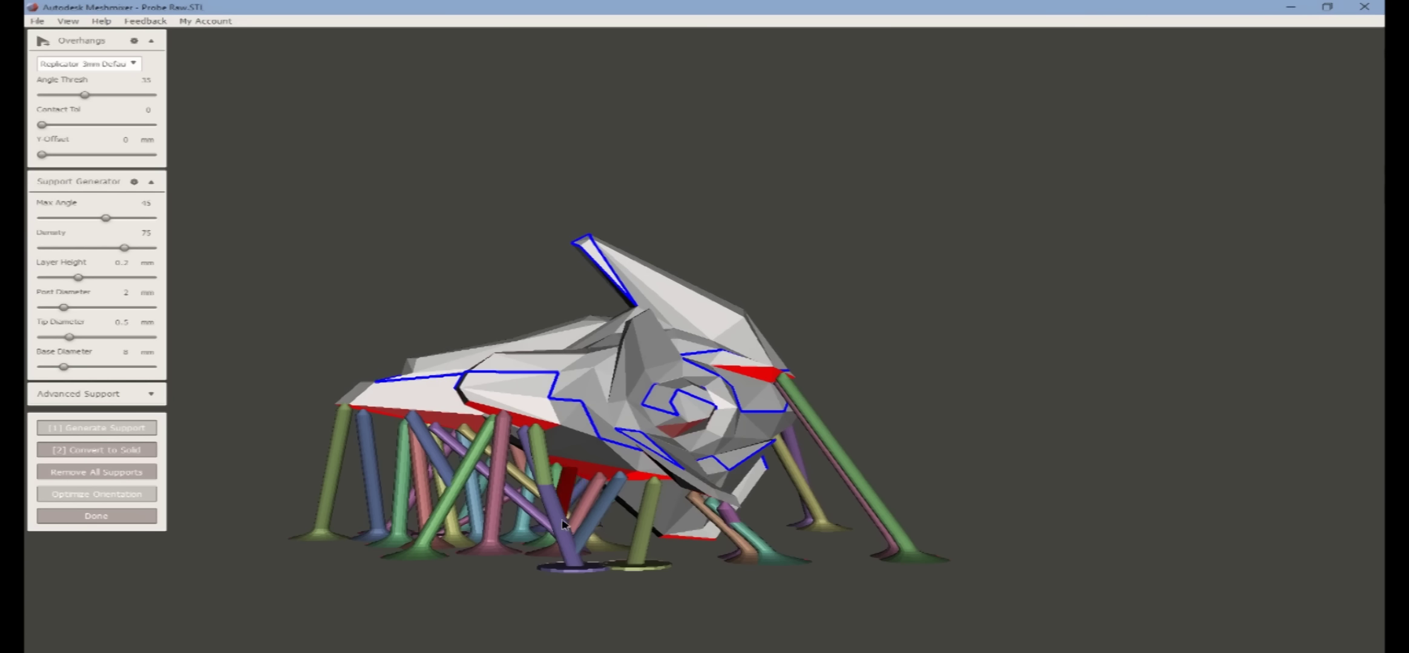
pyautogui.moveTo(562, 524); pyautogui.dragTo(847, 526, button='right')
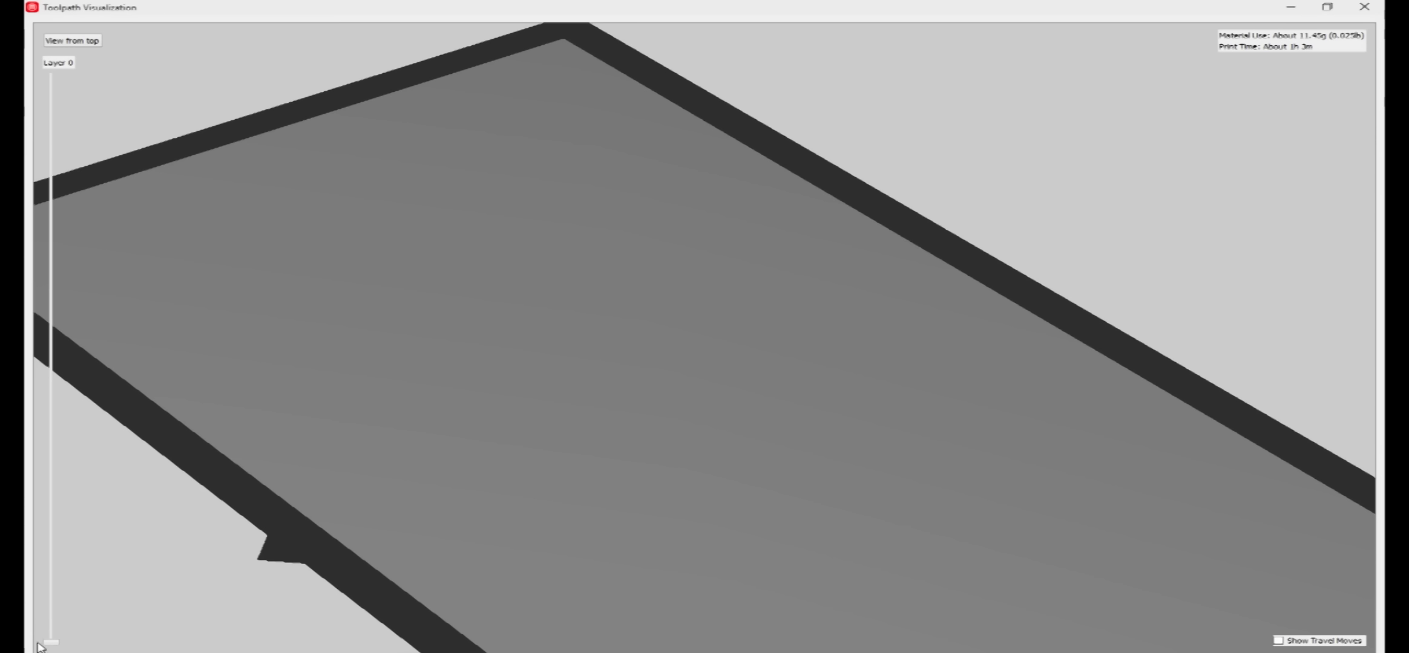
# - Preview the sliced print's toolpath in Toolpath Visualization from layer 0 up to layer 11
pyautogui.moveTo(48, 646); pyautogui.dragTo(52, 642)
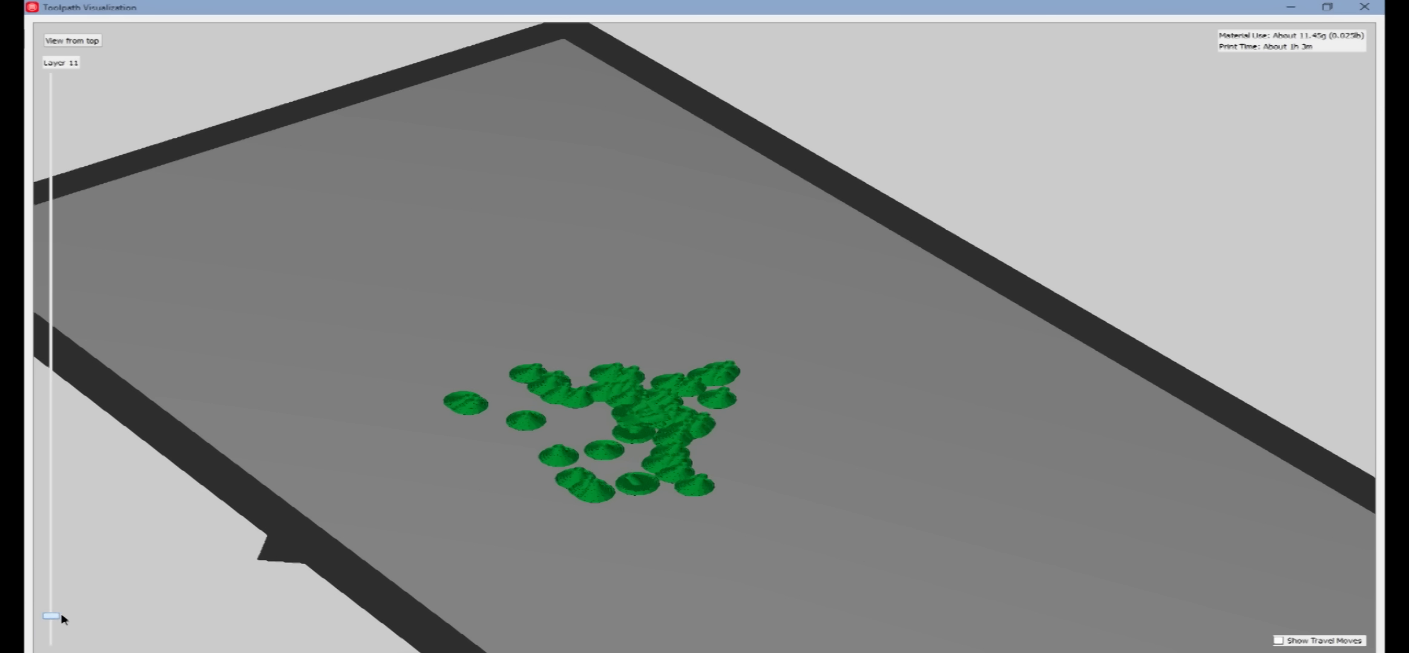